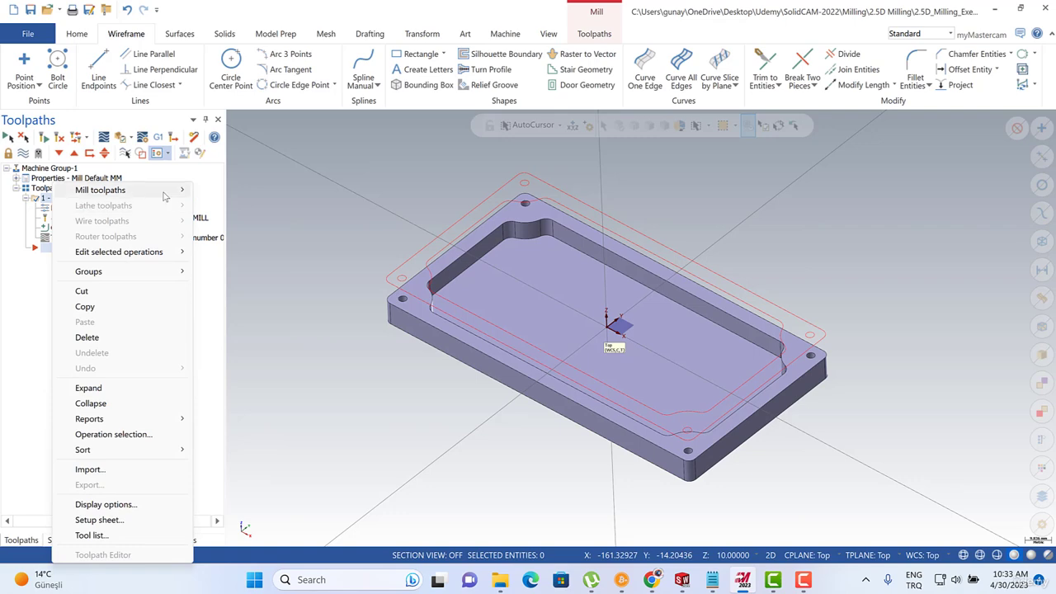
- Create a 2D Contour mill toolpath using the outer rectangular boundary of the plate as its chain
mouse_move(164, 192)
left_click(262, 156)
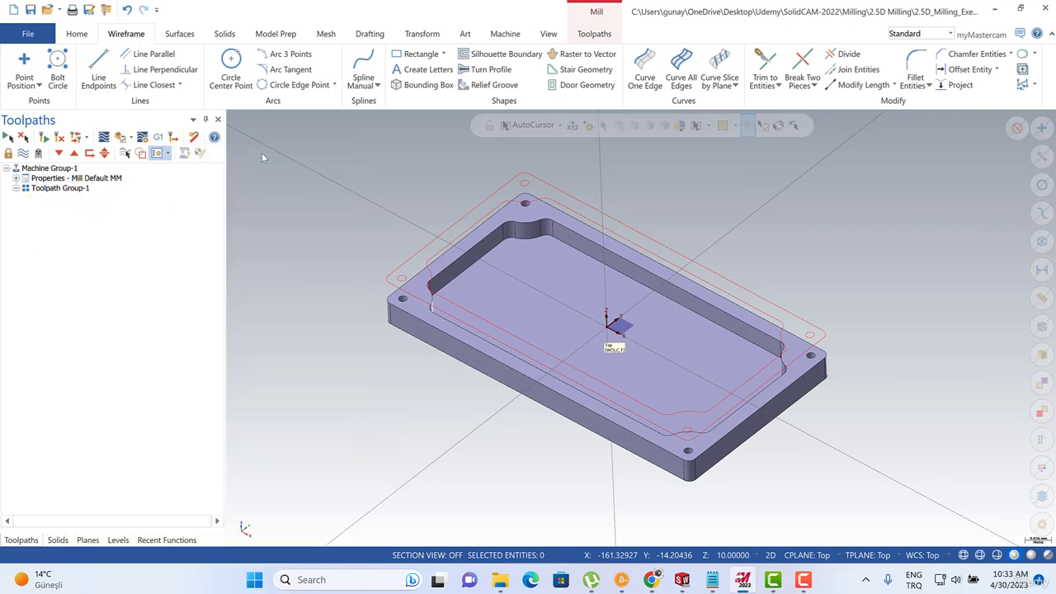
left_click(666, 429)
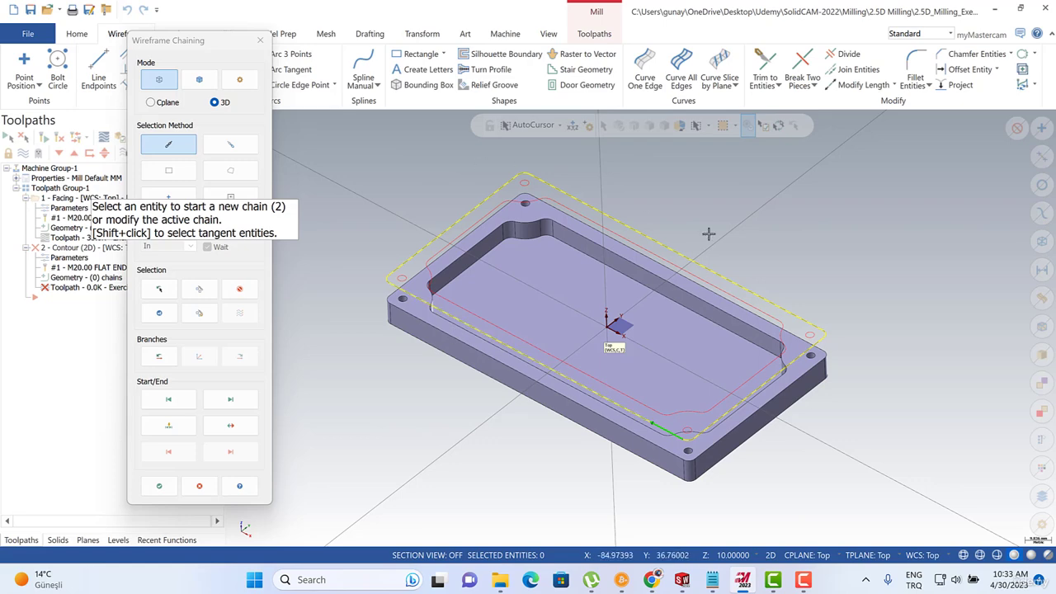
left_click(160, 487)
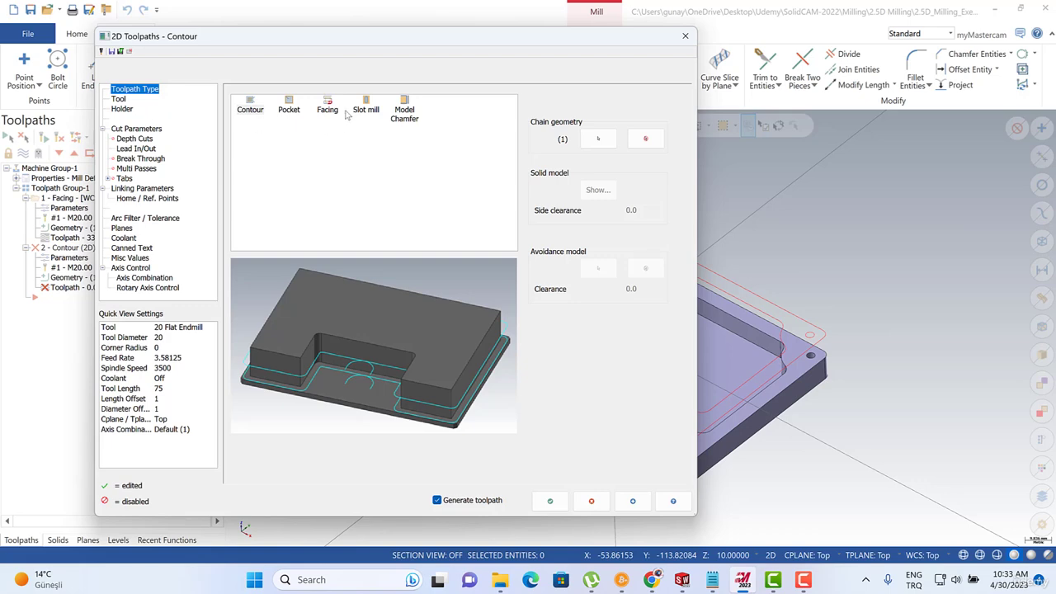
left_click(252, 106)
- Check the selected boundary chain in the toolpath's chain manager
left_click(600, 141)
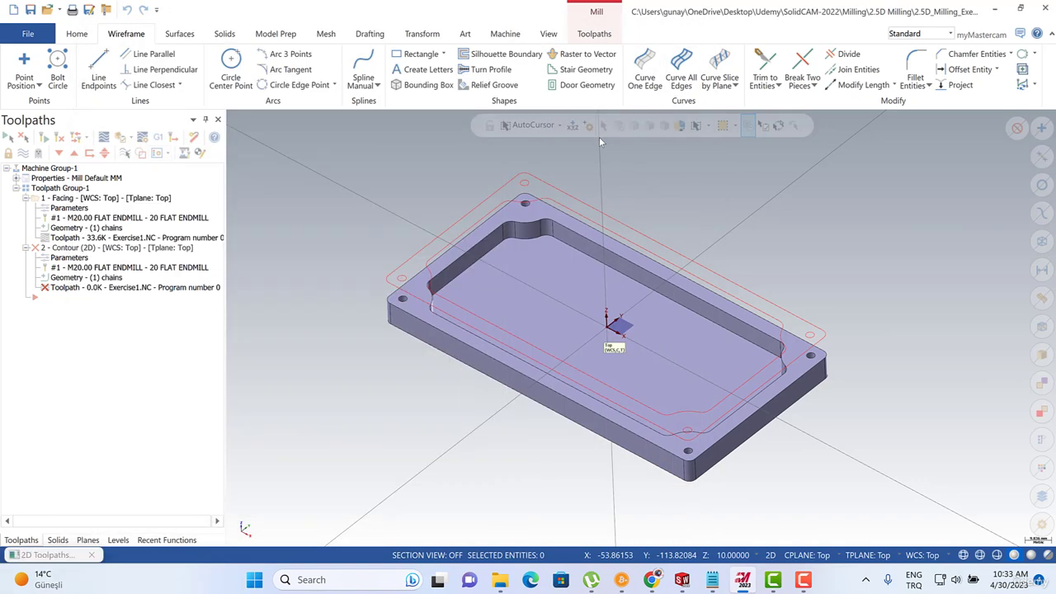
left_click(76, 123)
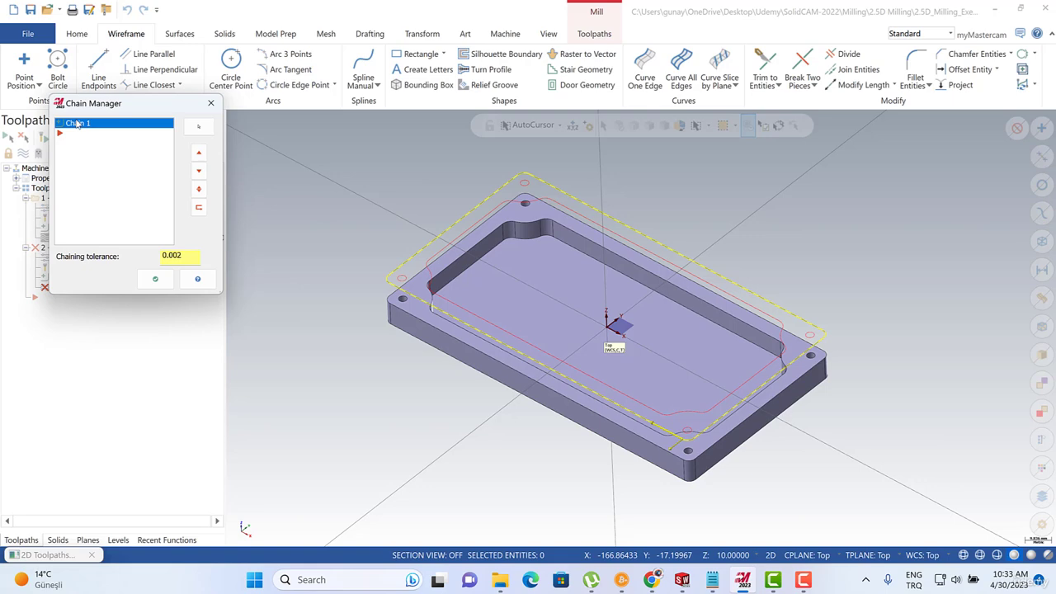
left_click(155, 279)
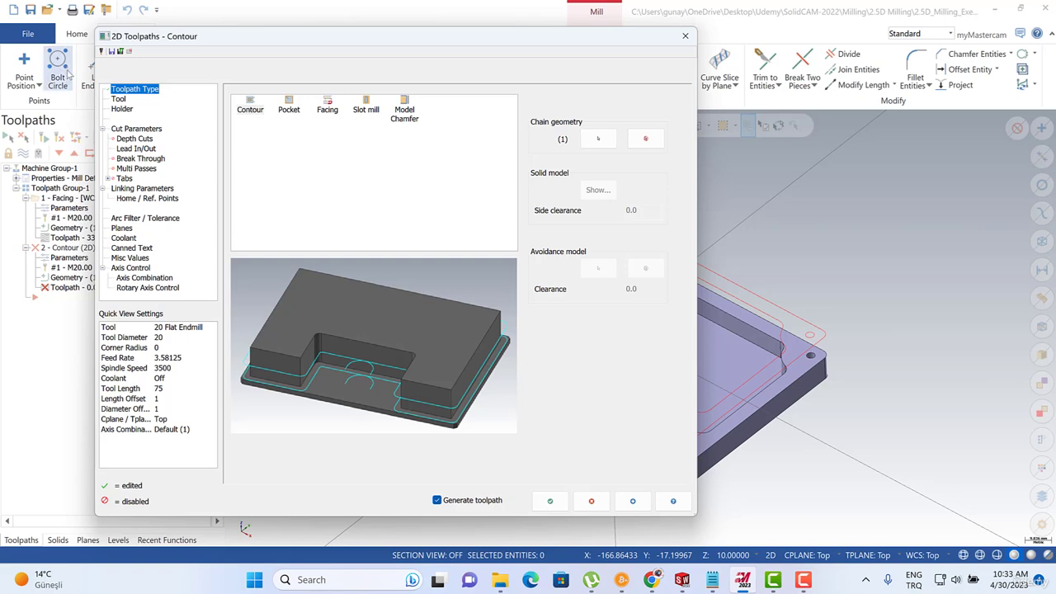
- Create a new flat endmill with a 10 mm cutting diameter for the contour toolpath
left_click(121, 99)
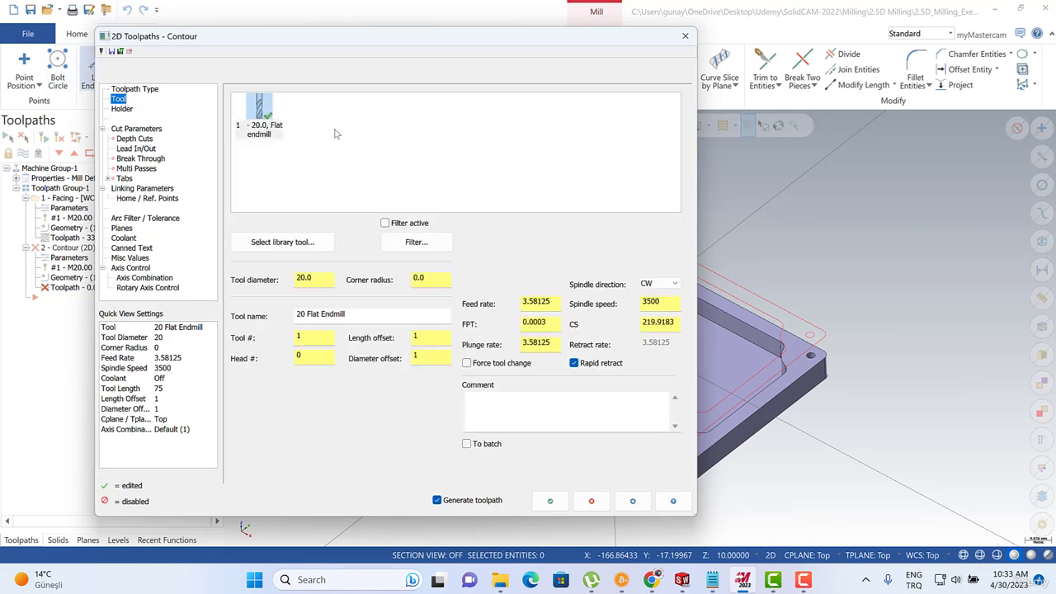
right_click(335, 134)
left_click(375, 153)
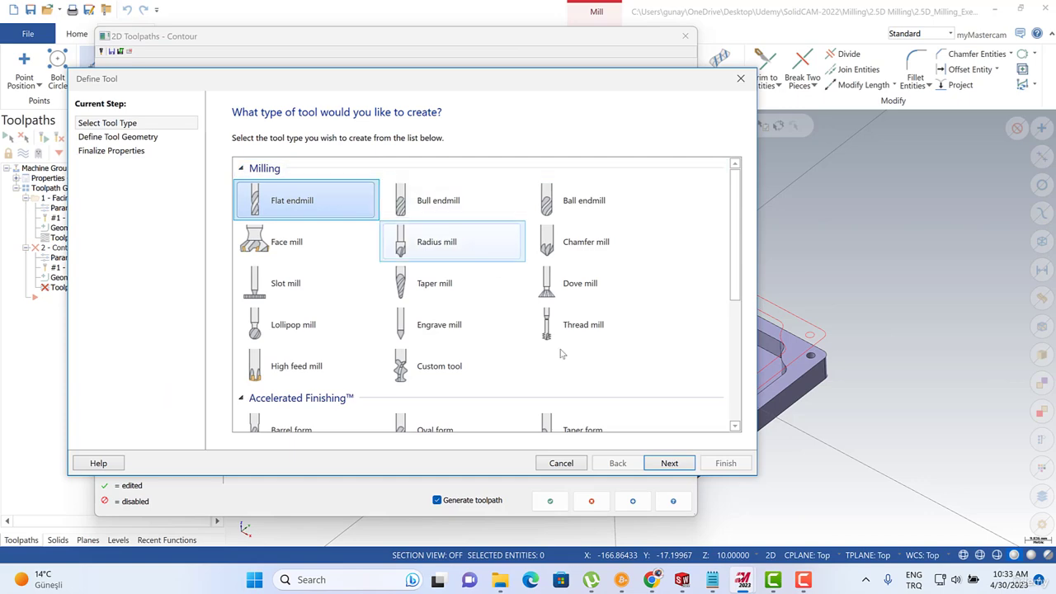
left_click(670, 465)
left_click(672, 465)
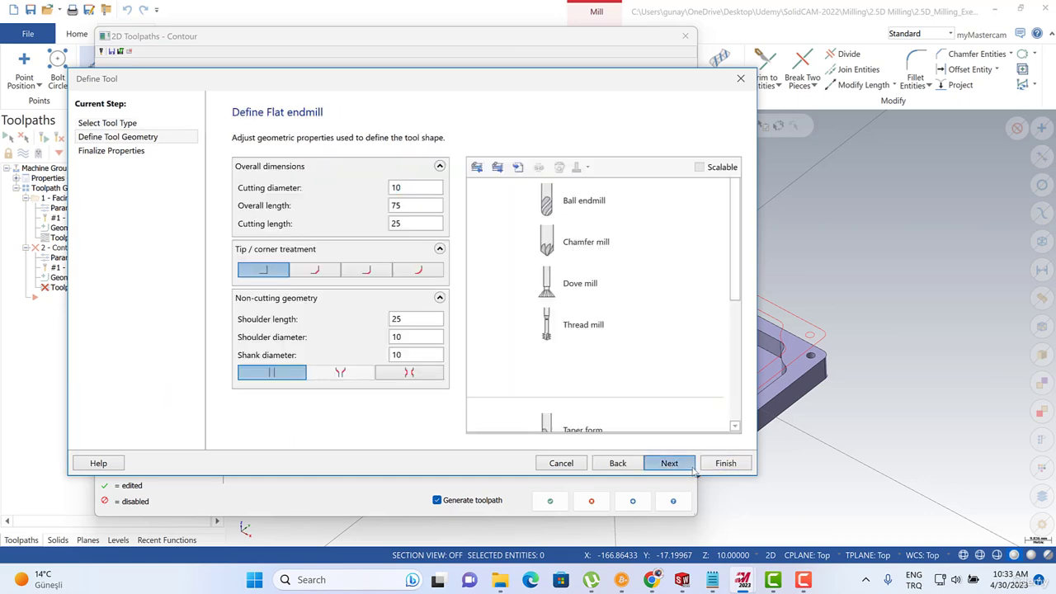
left_click(724, 464)
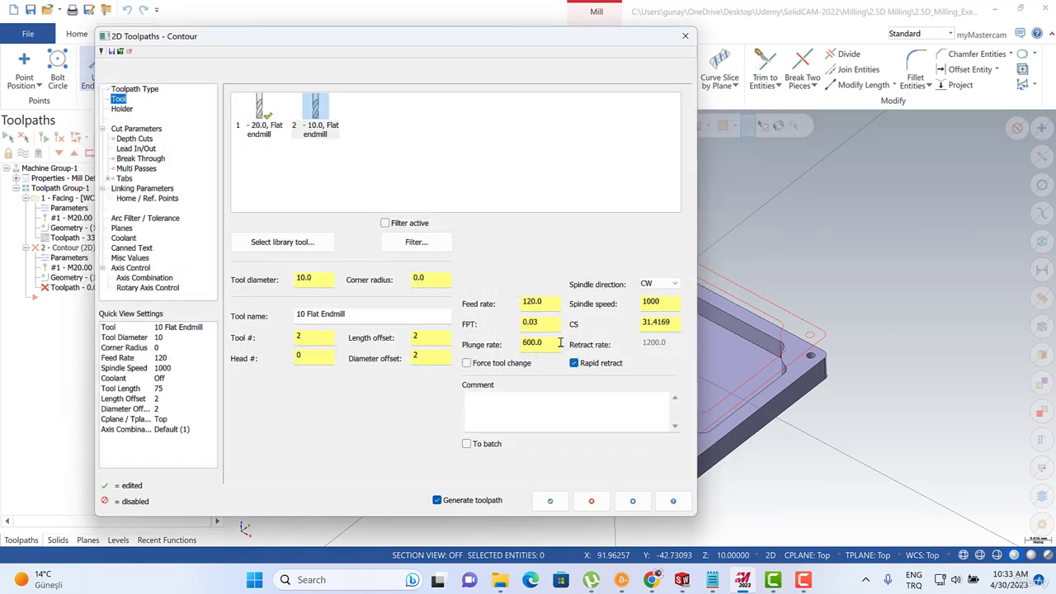
- Set the 10 mm endmill's feed per tooth to 0.15, cutting speed to 200 and plunge rate to 1600
left_click_drag(541, 324, 530, 324)
type("15")
left_click_drag(675, 329, 619, 315)
type("200")
left_click(666, 304)
left_click_drag(556, 342, 518, 338)
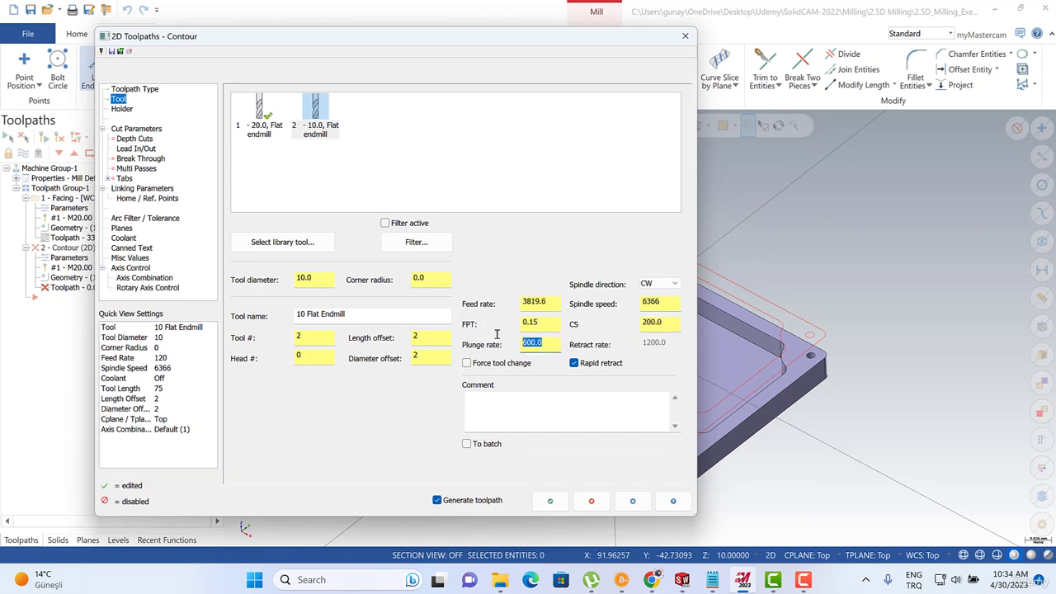
type("1600")
left_click(546, 325)
- Set the linking parameters to an absolute retract of 5 and an absolute feed plane of 1
left_click(138, 189)
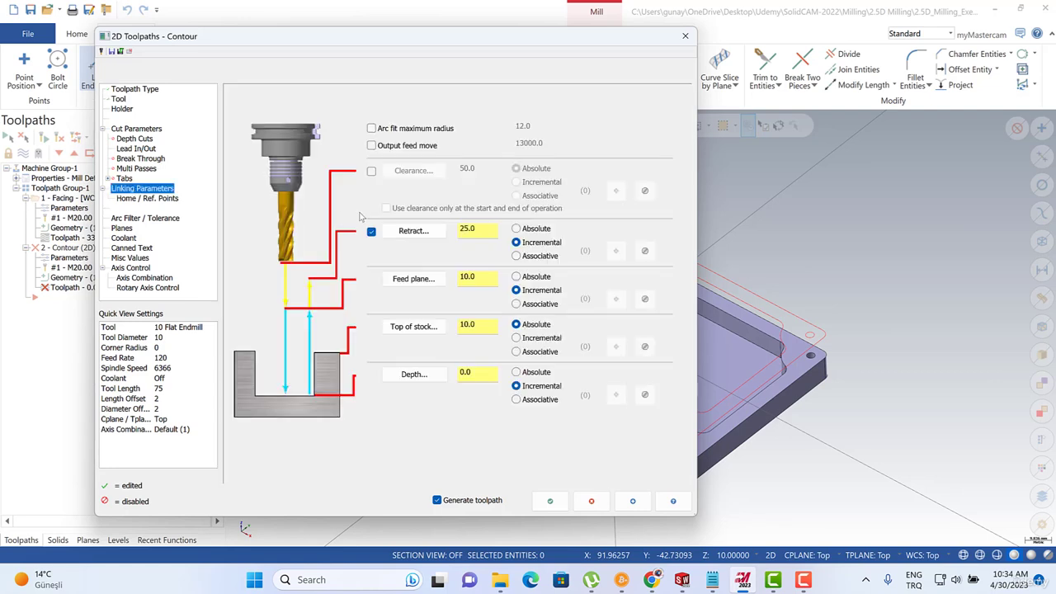
left_click(515, 229)
left_click_drag(500, 232, 446, 227)
type("5")
left_click(516, 277)
left_click_drag(499, 280, 444, 276)
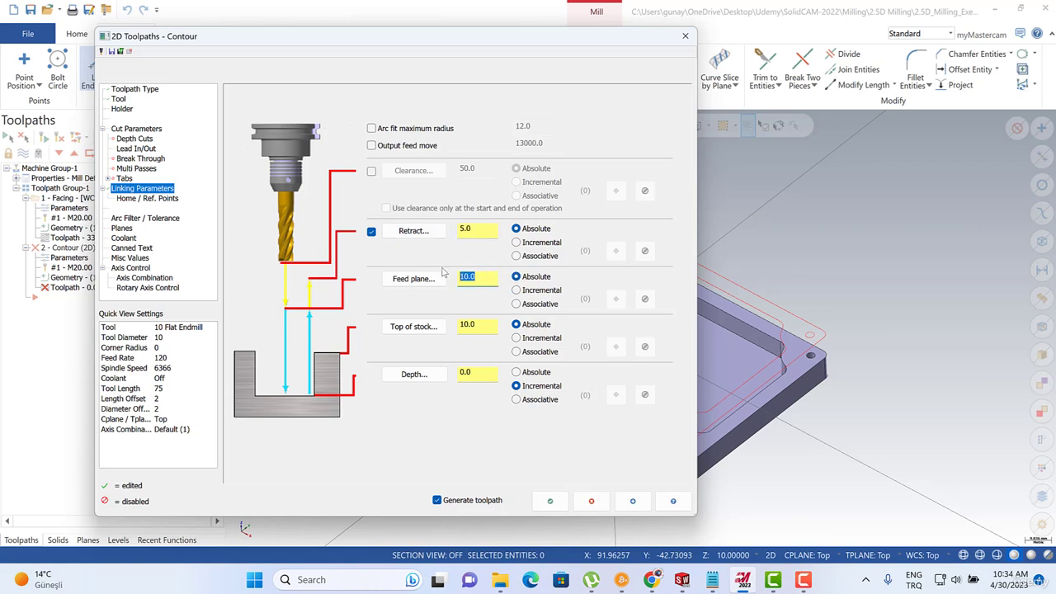
type("1")
- Set the top of stock to 0 and take the absolute depth of -10 from the plate's bottom corner
left_click_drag(481, 330, 444, 326)
type("0")
left_click(516, 373)
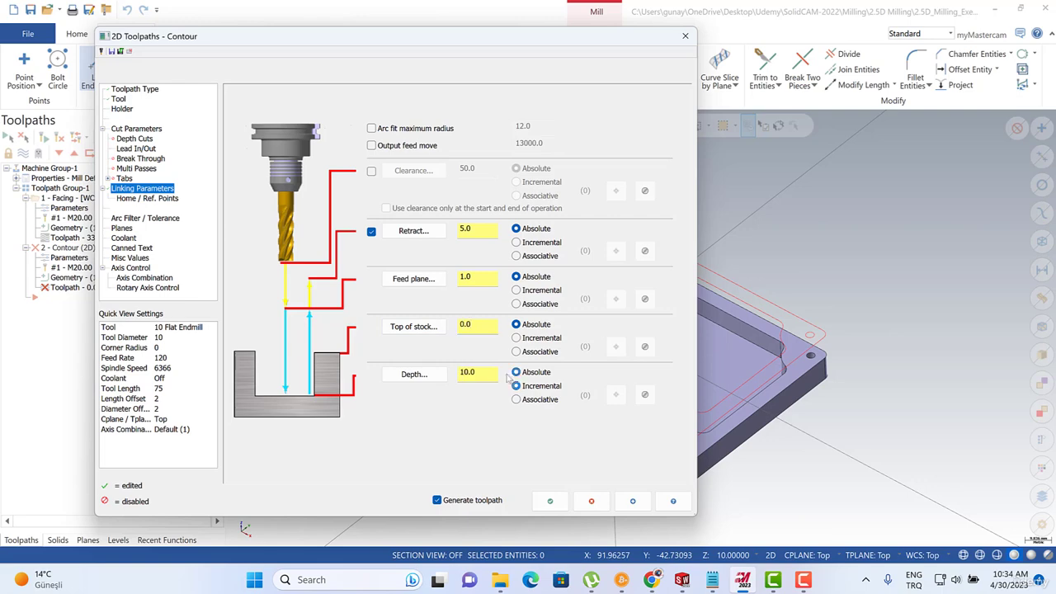
left_click(435, 379)
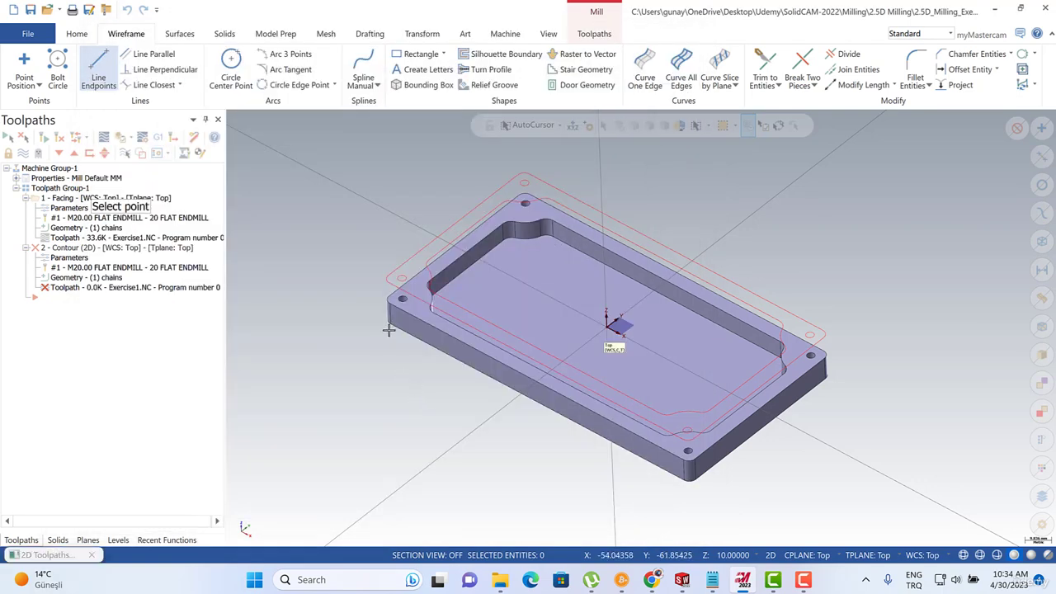
left_click(389, 331)
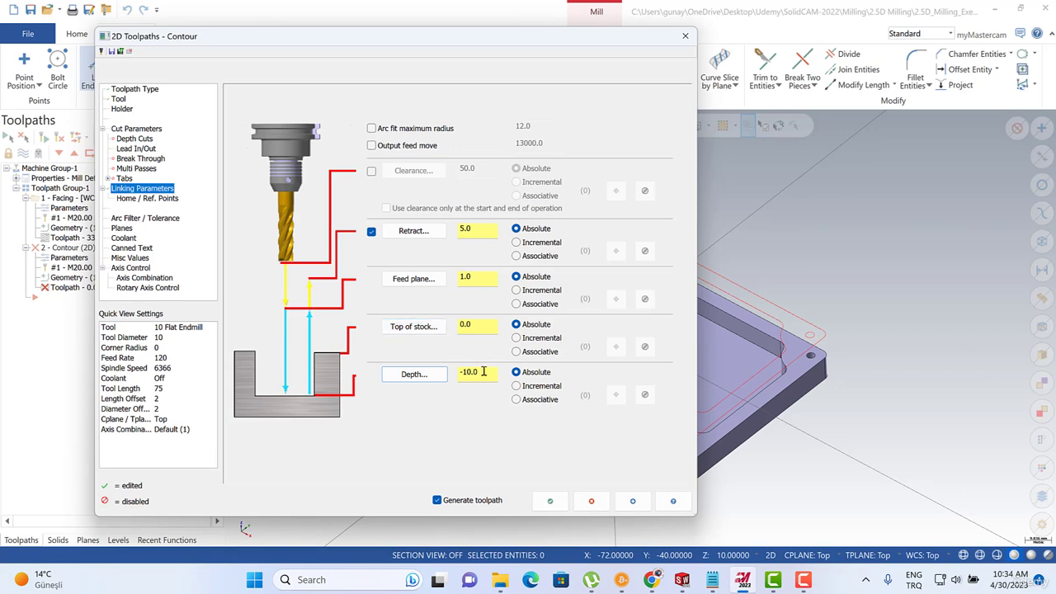
- Review the cutter compensation type and direction options, keeping Computer and Left
left_click(144, 135)
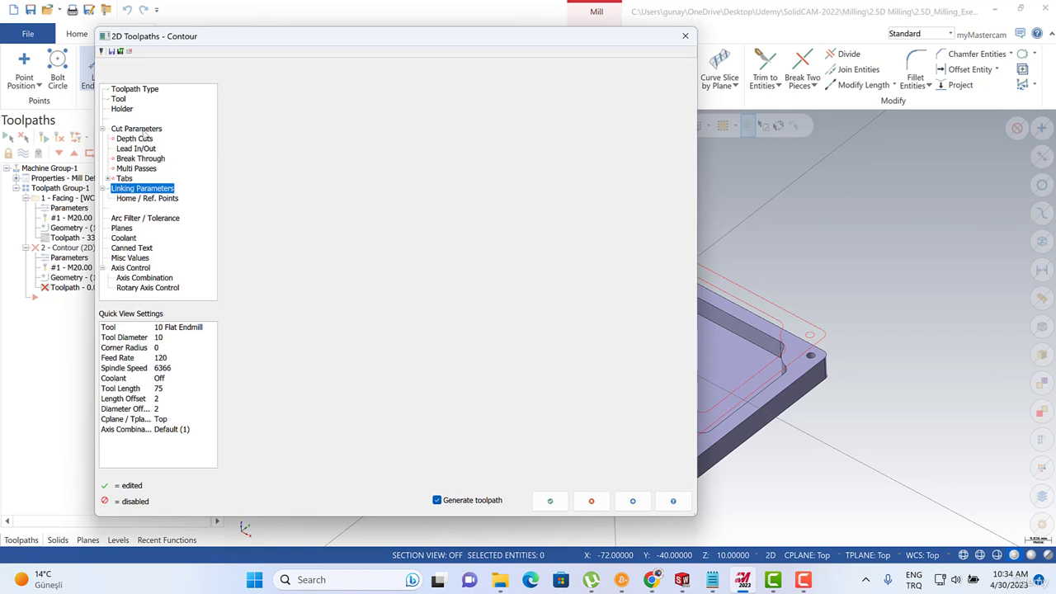
left_click(378, 113)
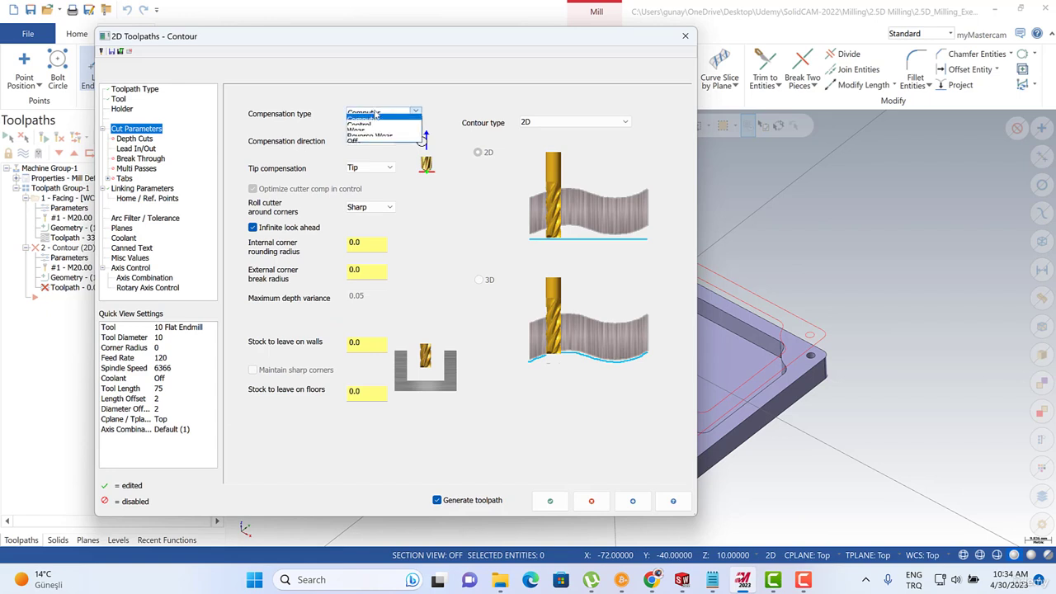
left_click(375, 115)
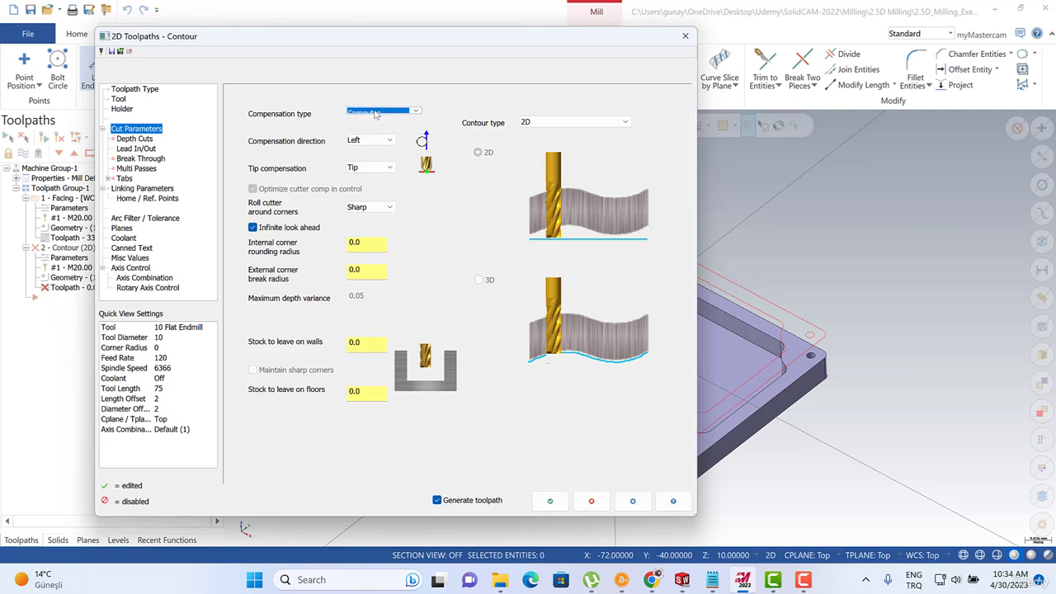
left_click(368, 141)
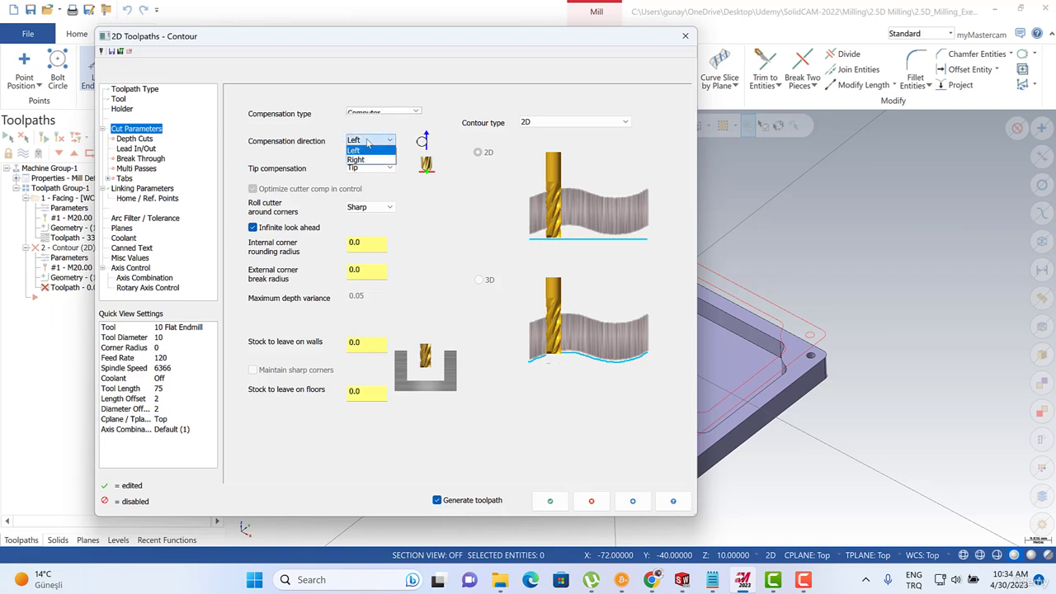
left_click(368, 141)
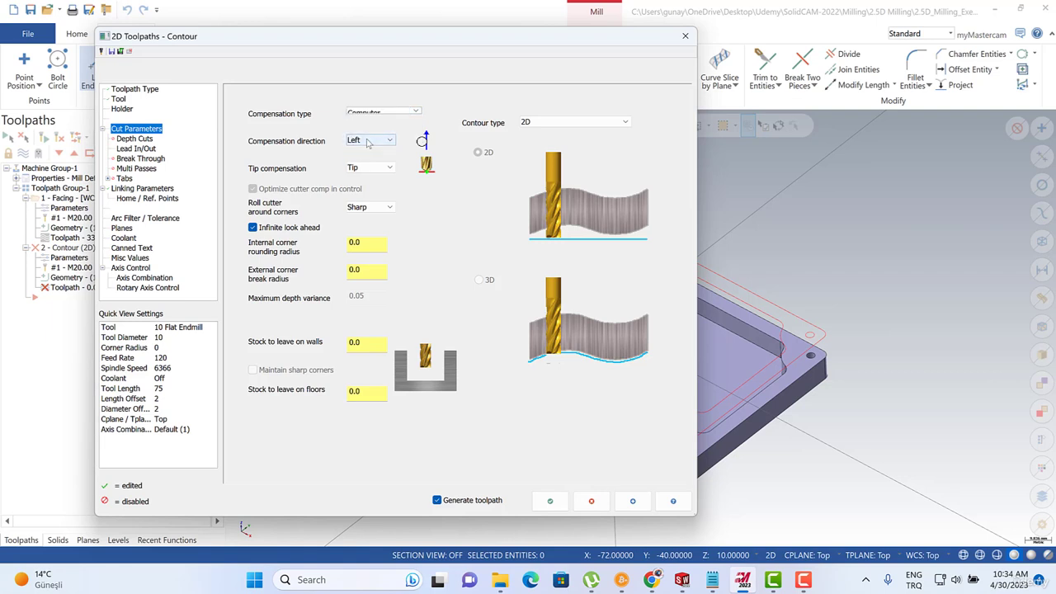
- Inspect the contour chain's start point and direction on the model against the compensation side
left_click(133, 90)
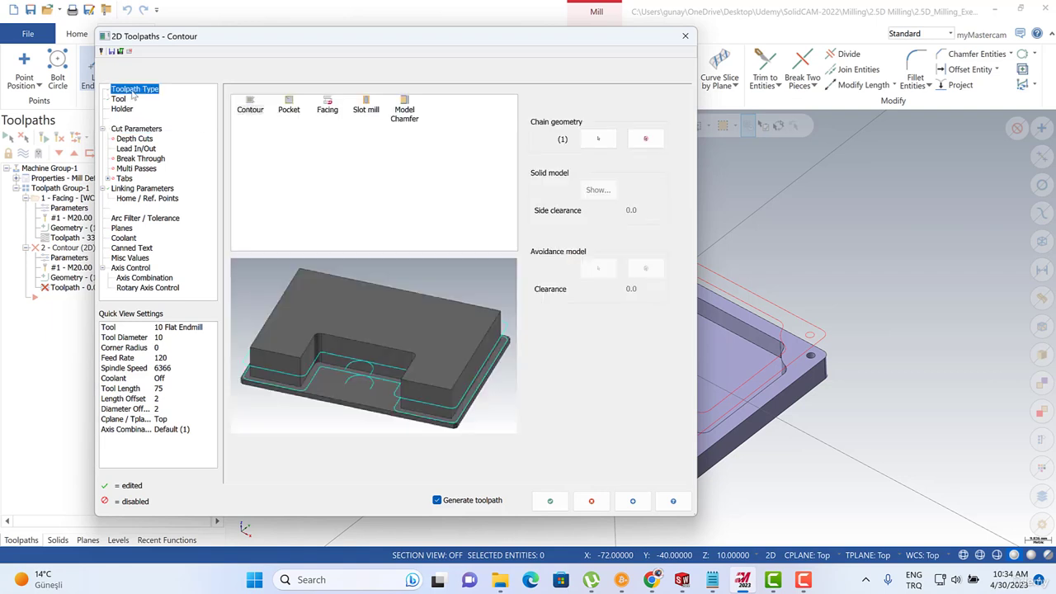
left_click(598, 139)
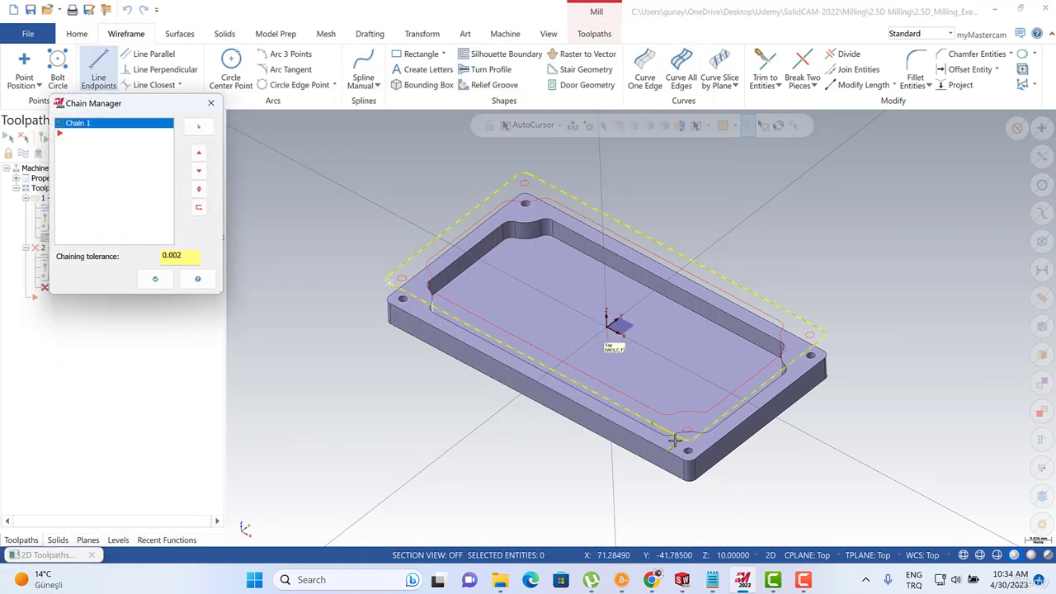
left_click(155, 279)
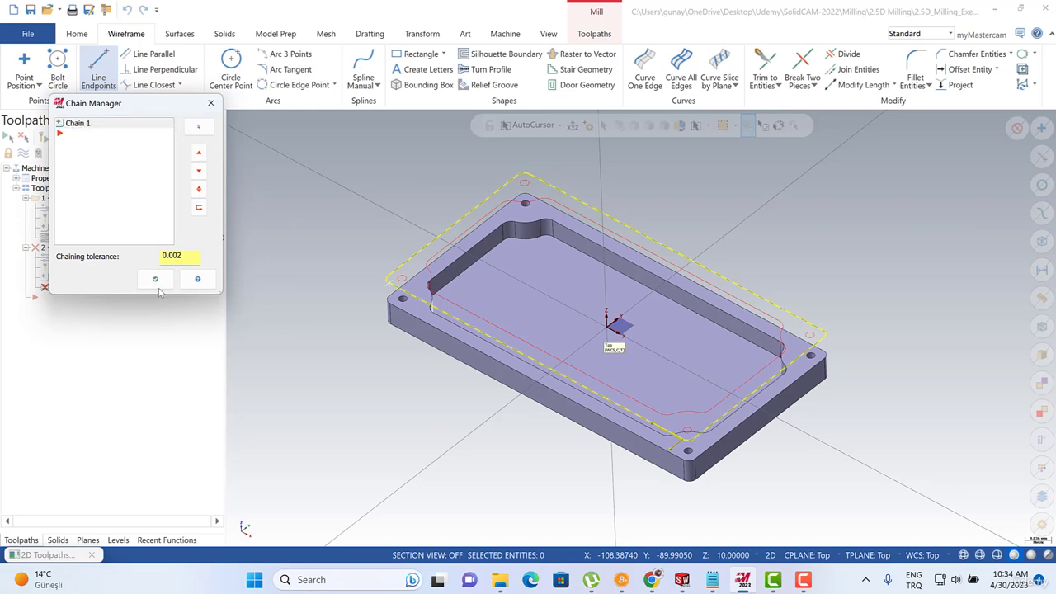
- Review the available contour types, keeping 2D, and look over the depth cuts settings
left_click(148, 130)
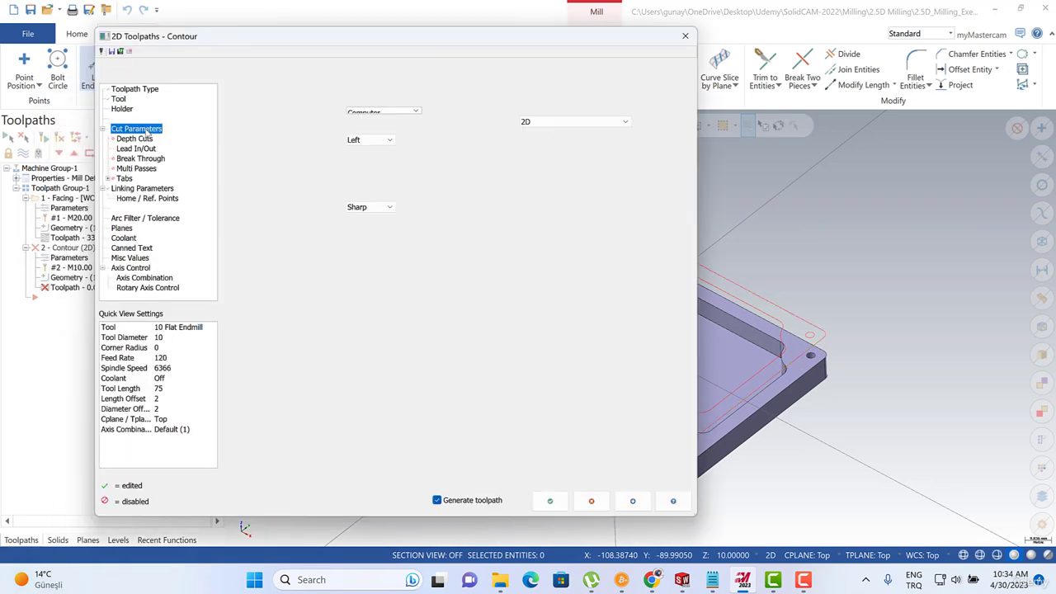
left_click(553, 123)
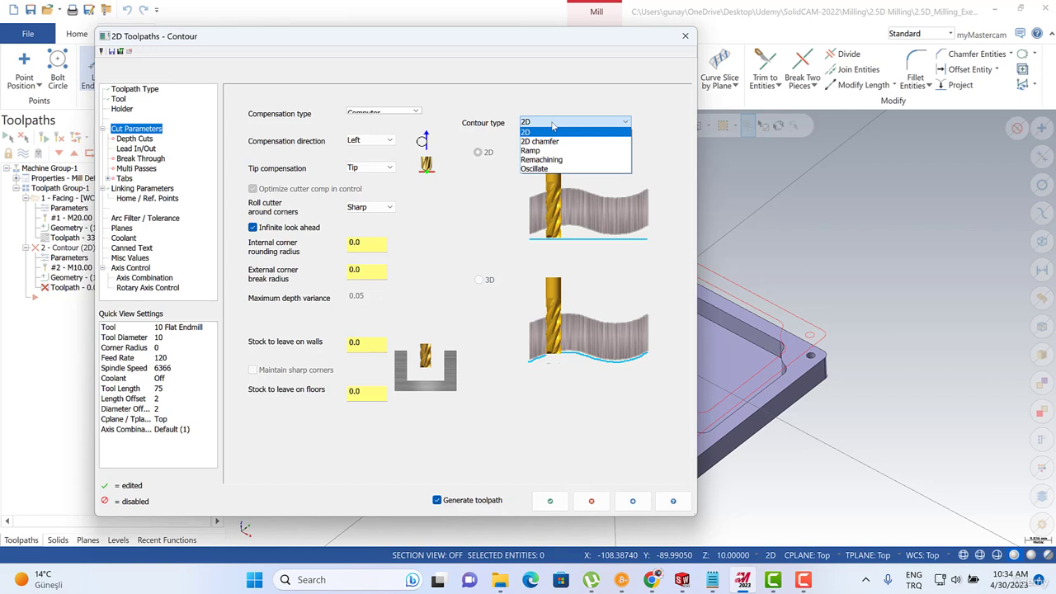
left_click(552, 123)
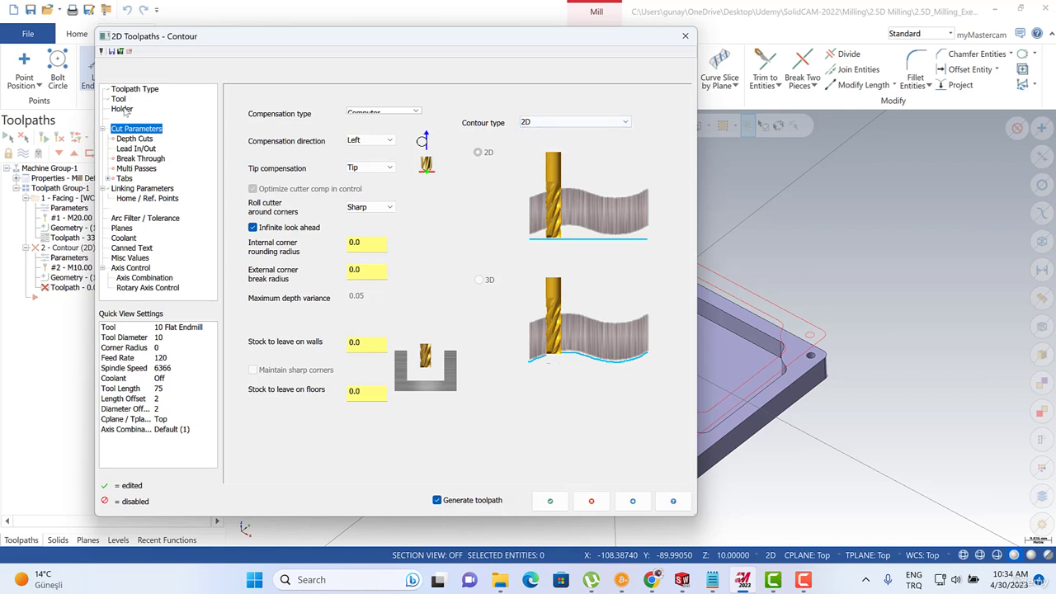
left_click(134, 138)
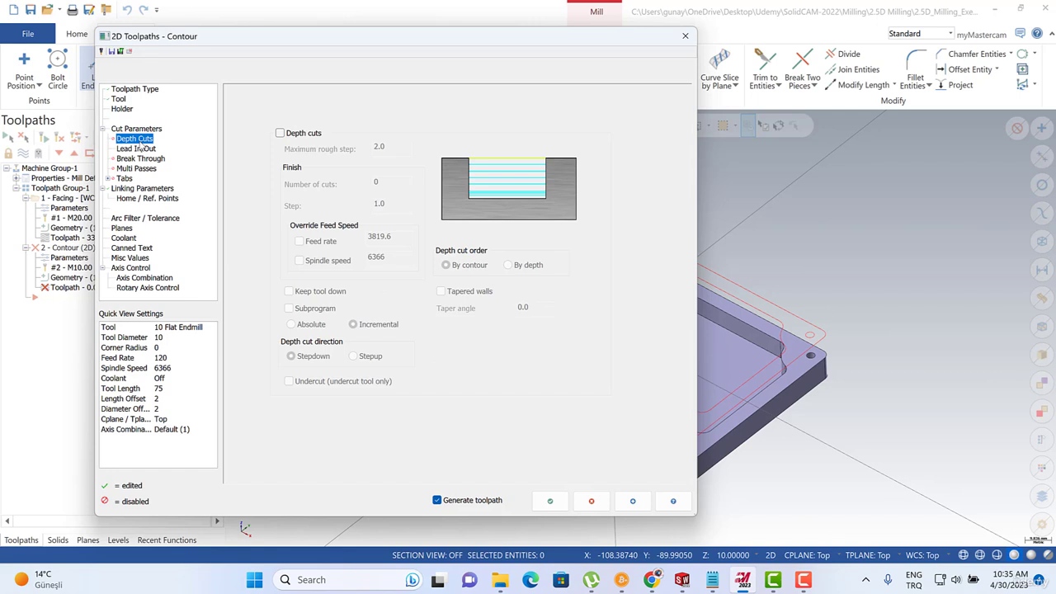
- Set the lead-in line length to 0 and copy the entry settings to the exit
left_click(141, 152)
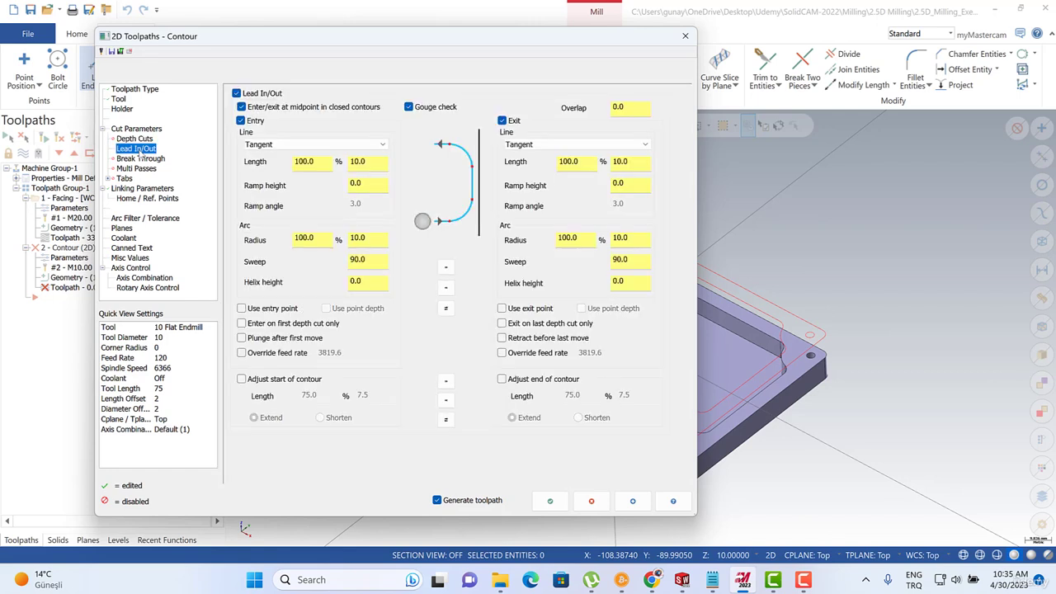
double_click(317, 162)
type("0")
left_click(373, 164)
left_click(446, 267)
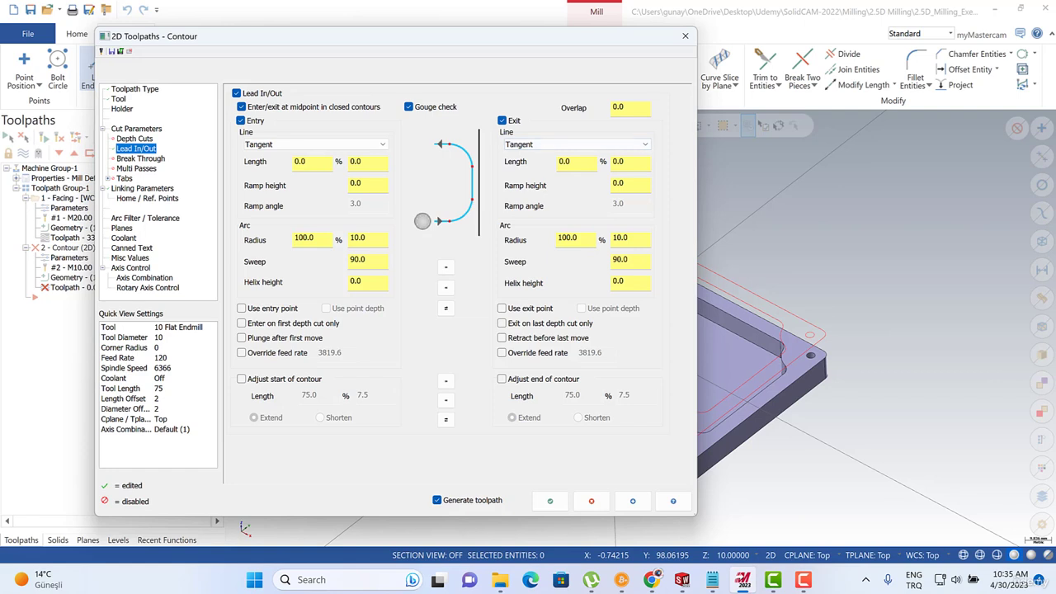
key("alt+Tab")
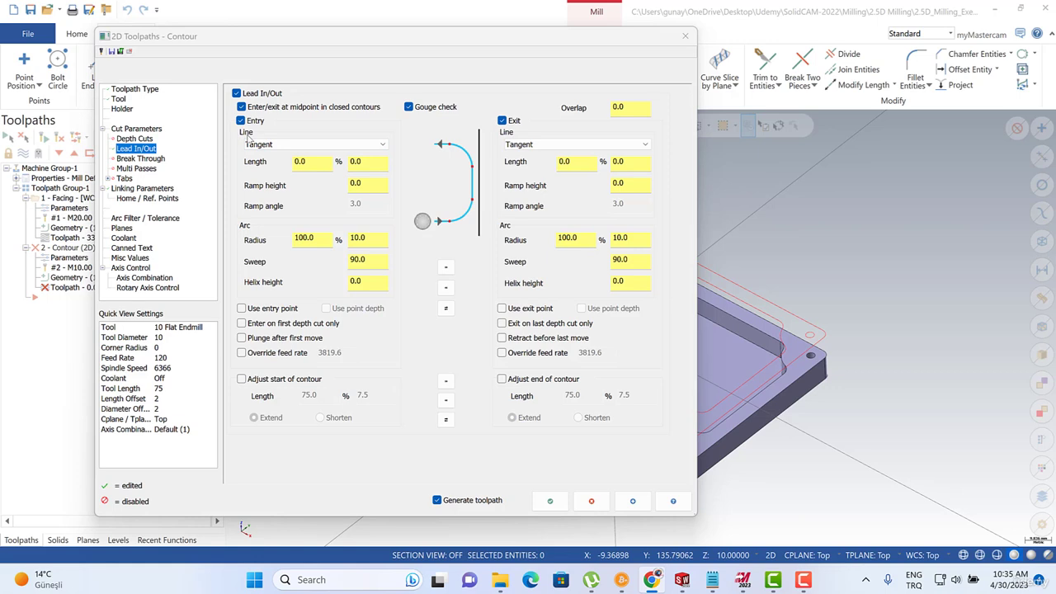
- Set the lead-in entry arc radius to 50 percent of the tool diameter
left_click_drag(315, 163, 277, 162)
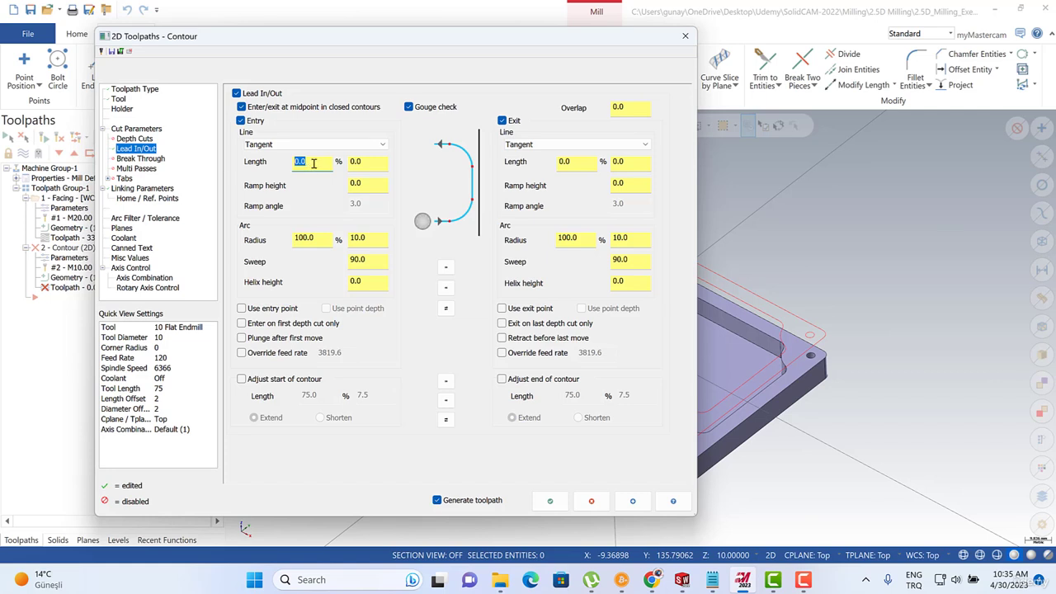
left_click_drag(314, 163, 288, 161)
left_click_drag(364, 164, 338, 167)
left_click_drag(322, 238, 295, 239)
type("50")
left_click(352, 241)
left_click_drag(319, 239, 278, 237)
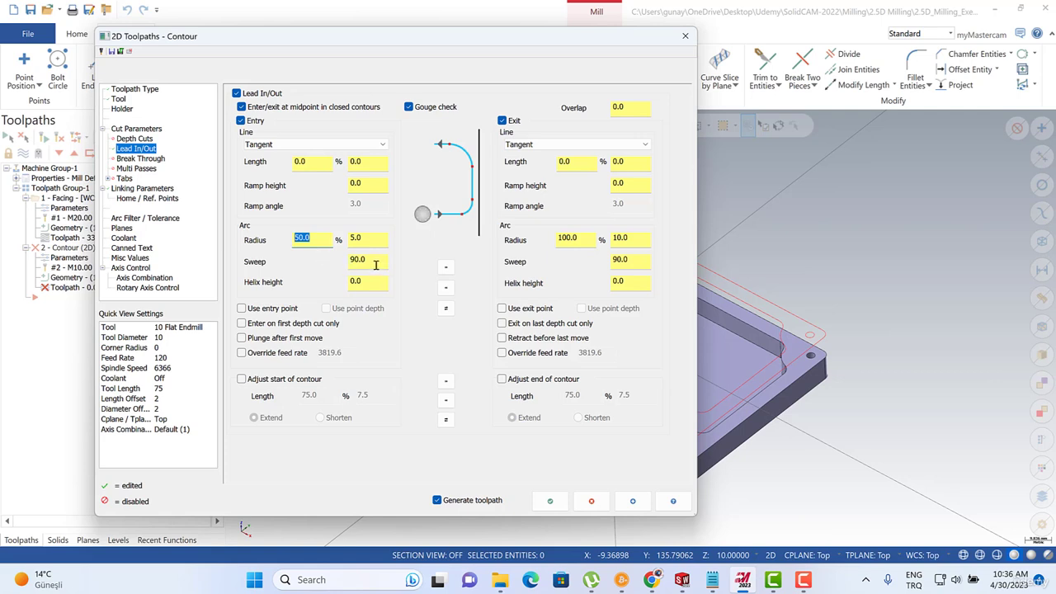
- Set the entry arc's sweep angle to 180 degrees
left_click_drag(375, 264, 330, 257)
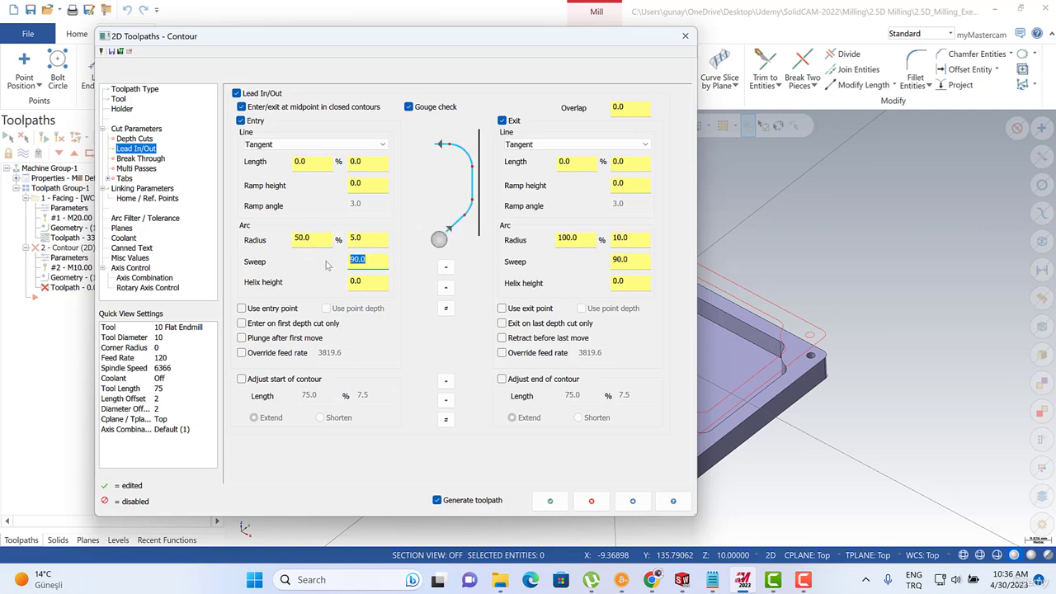
type("180")
left_click(364, 281)
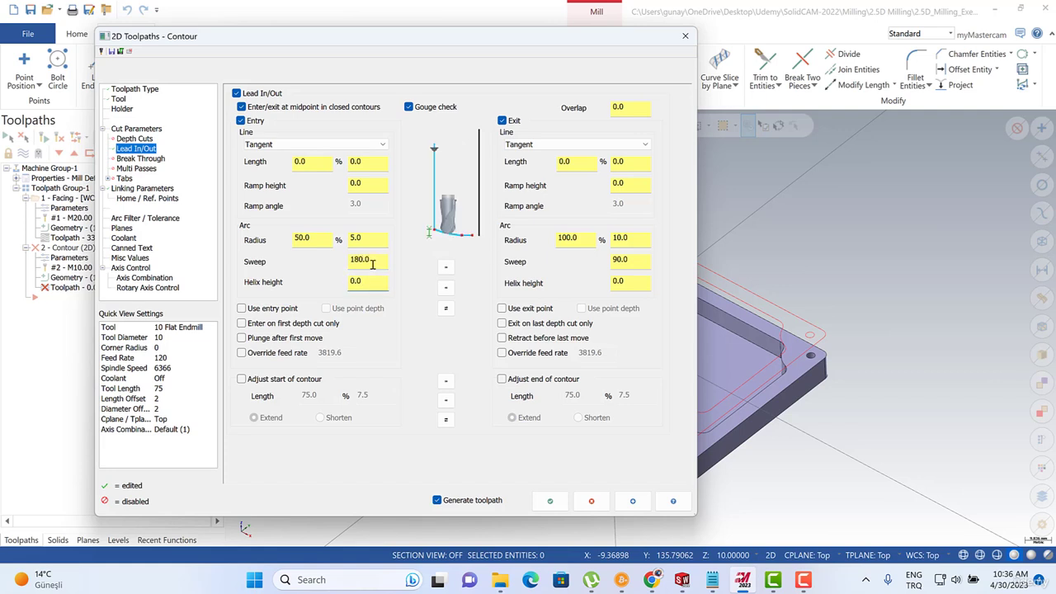
- Copy the entry arc's 50 percent radius and 180-degree sweep to the exit settings
left_click(446, 266)
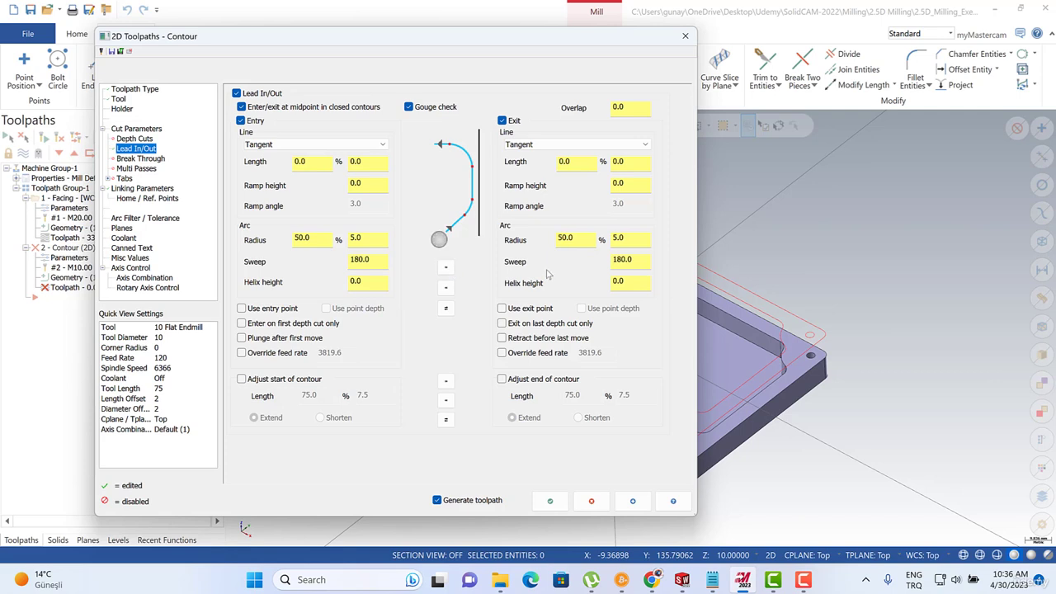
left_click(645, 260)
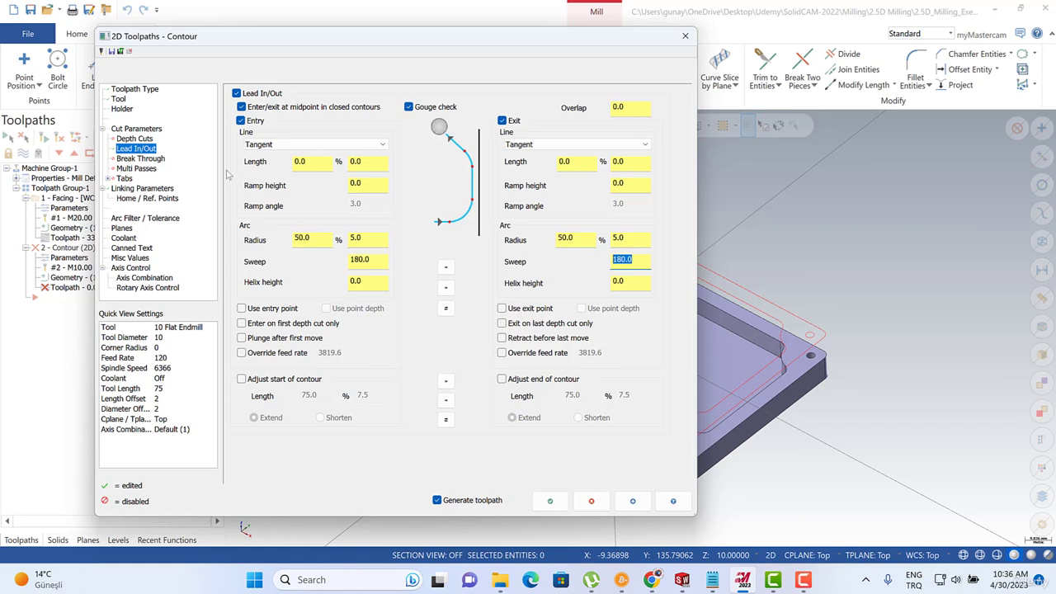
- Enable depth cuts with a maximum rough step of 2.0, checking the linking depths, and generate the contour toolpath
left_click(139, 141)
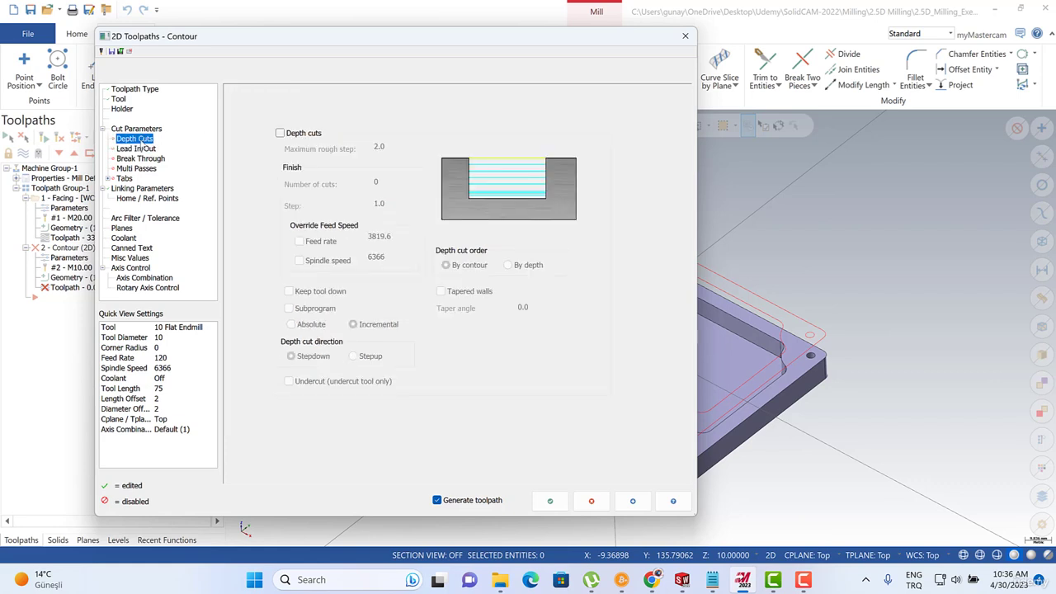
left_click(136, 189)
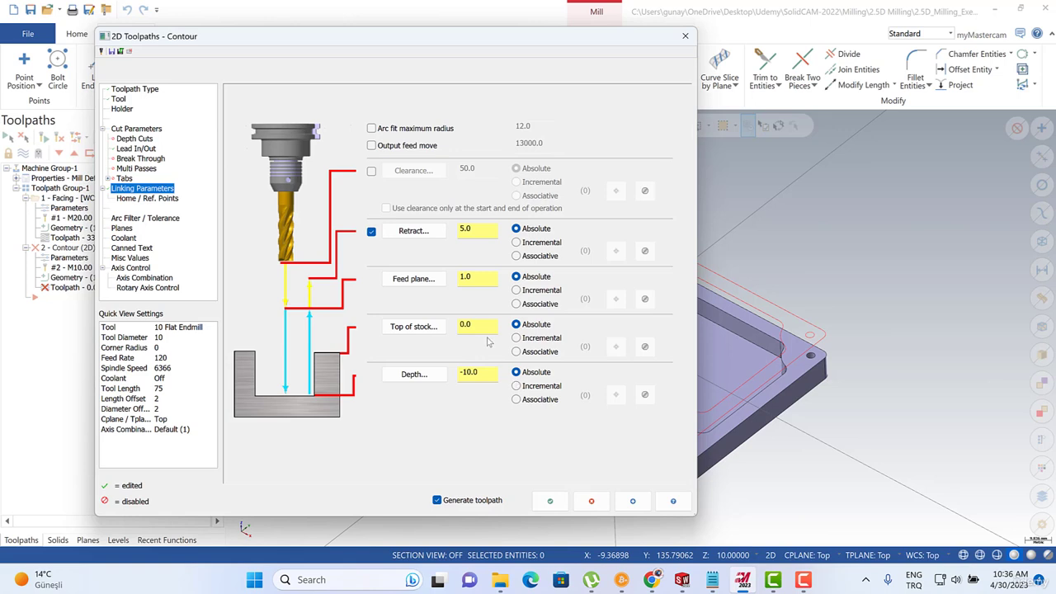
left_click_drag(481, 329, 446, 330)
left_click_drag(482, 372, 444, 372)
left_click(134, 138)
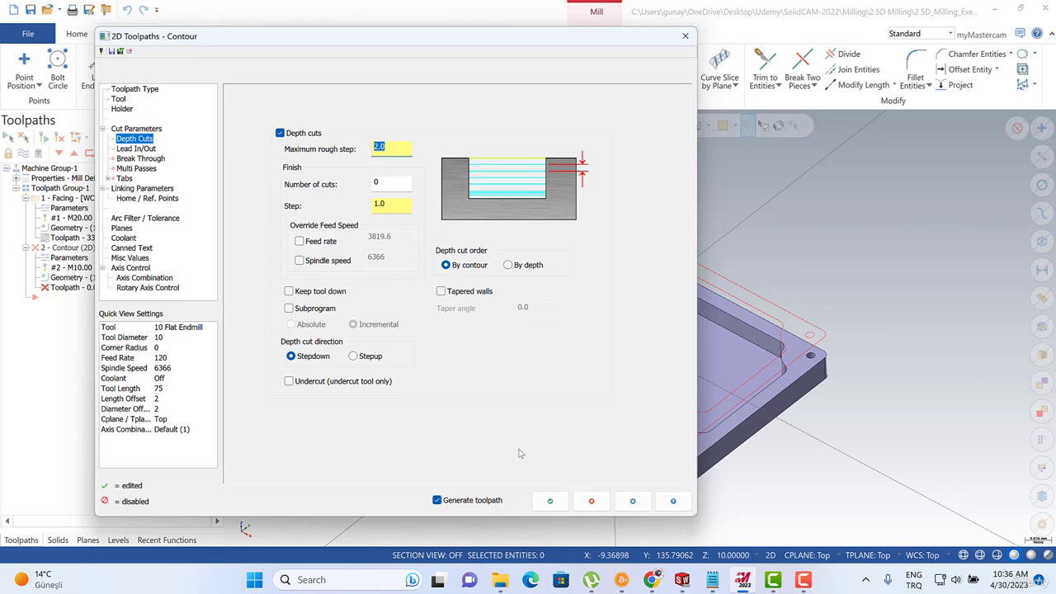
left_click(550, 501)
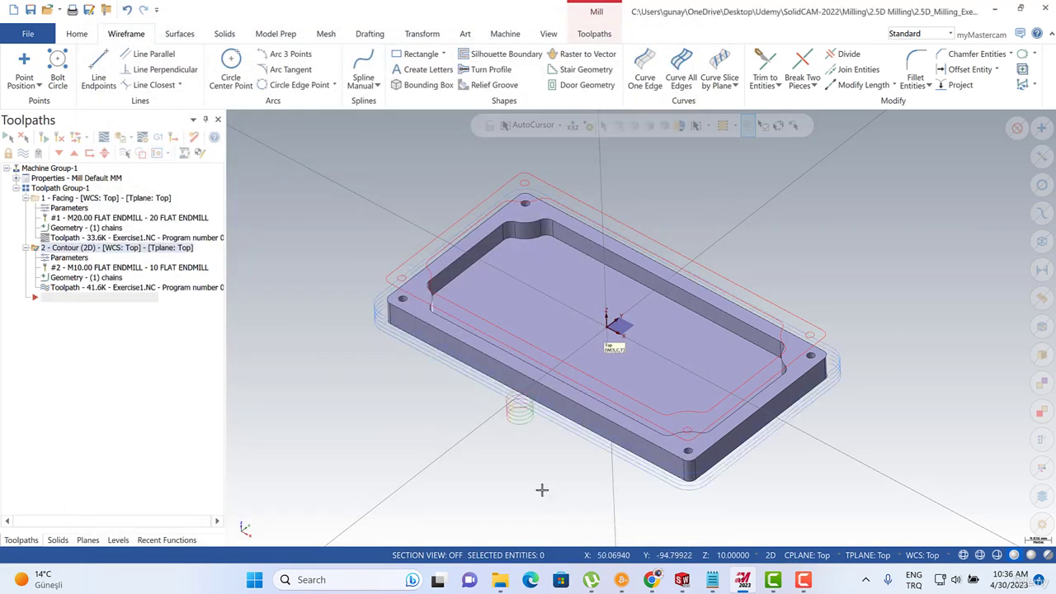
- Inspect the contour toolpath's lead-in and lead-out arcs beside the plate's long edge and hide the contour toolpath display
scroll(509, 408, "up", 5)
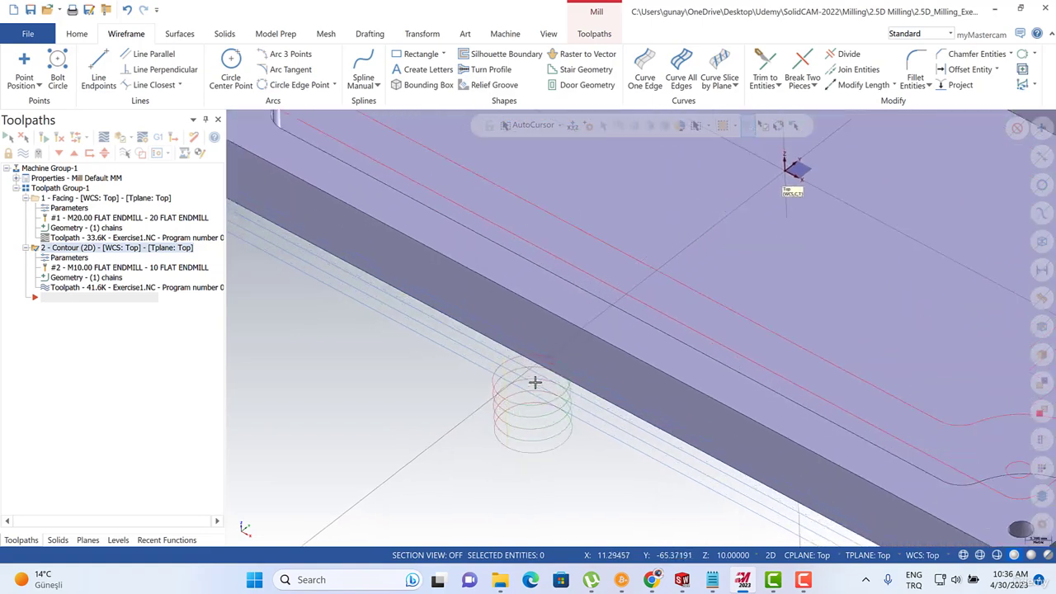
mouse_move(535, 382)
middle_mouse_down()
mouse_move(517, 415)
mouse_move(525, 436)
mouse_move(522, 410)
middle_mouse_up()
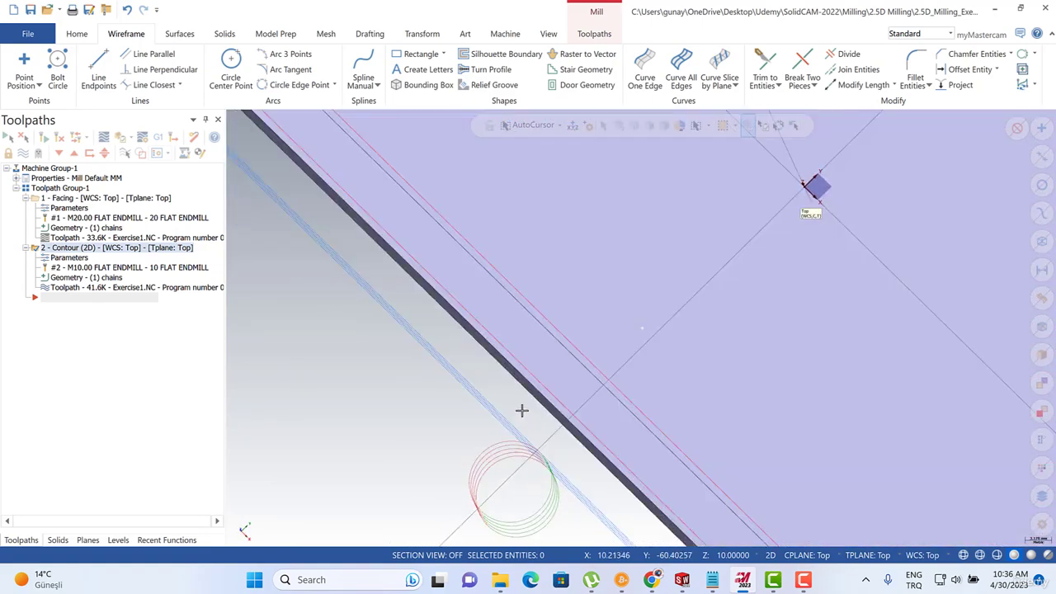
scroll(521, 410, "down", 8)
middle_click_drag(522, 373, 446, 252)
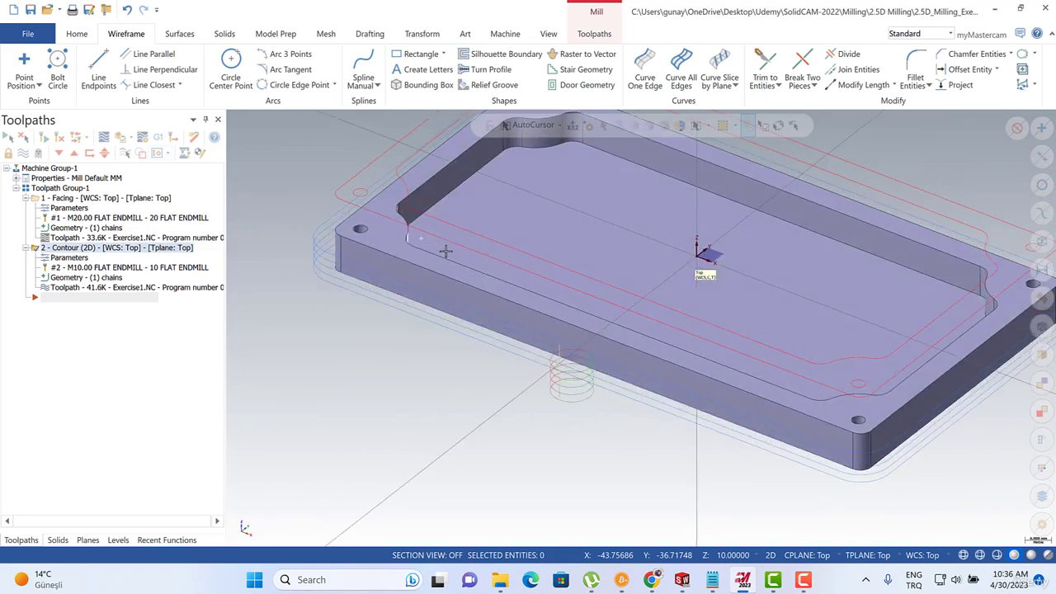
scroll(446, 252, "down", 5)
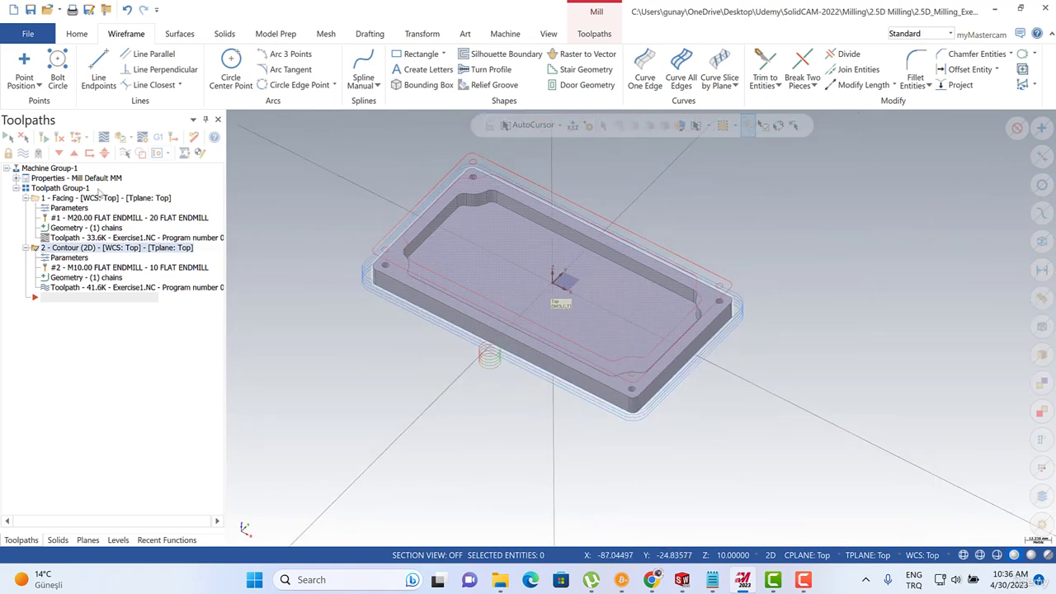
left_click(25, 155)
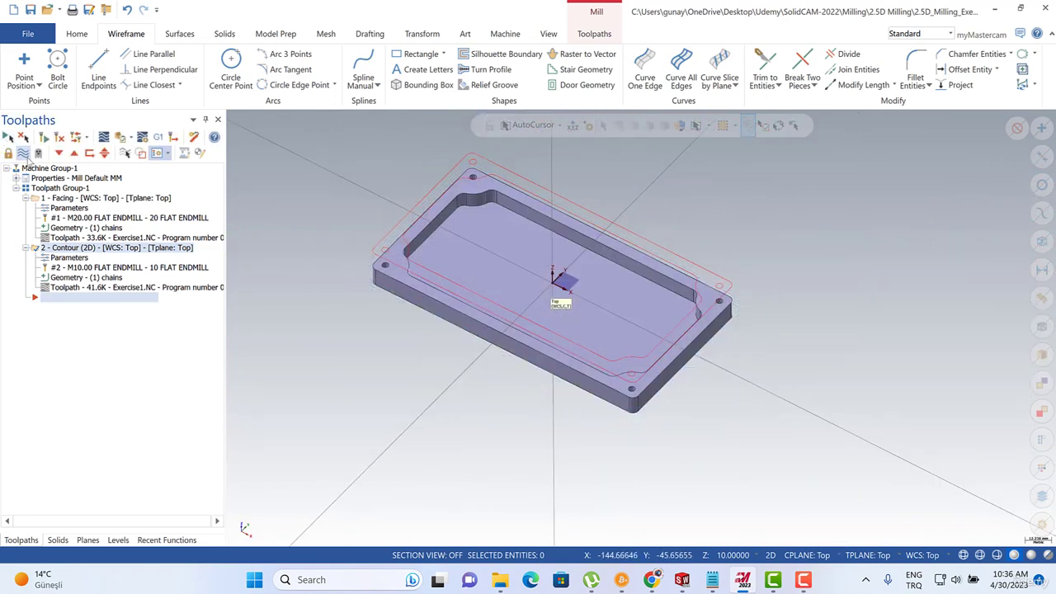